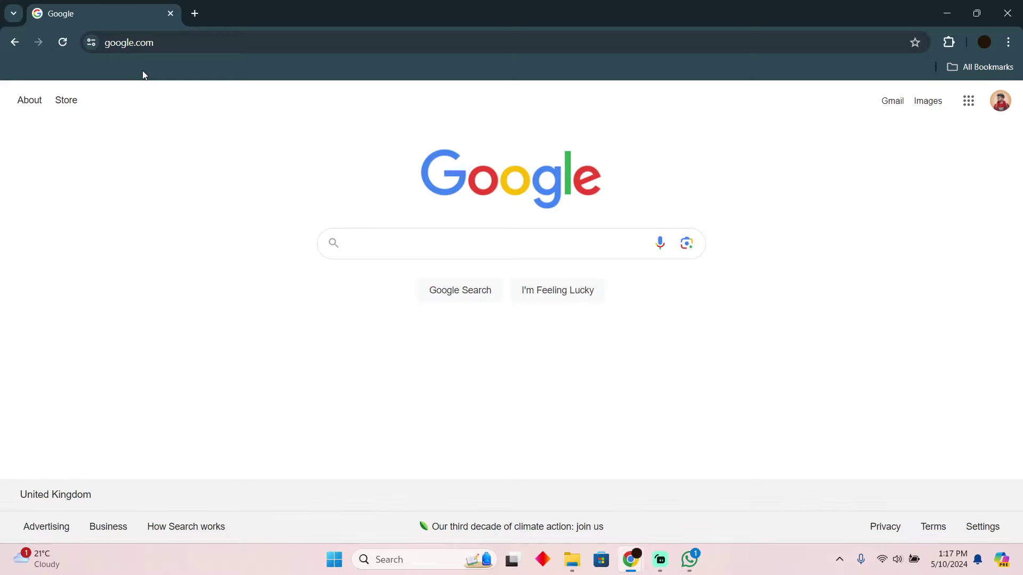
type("shopif")
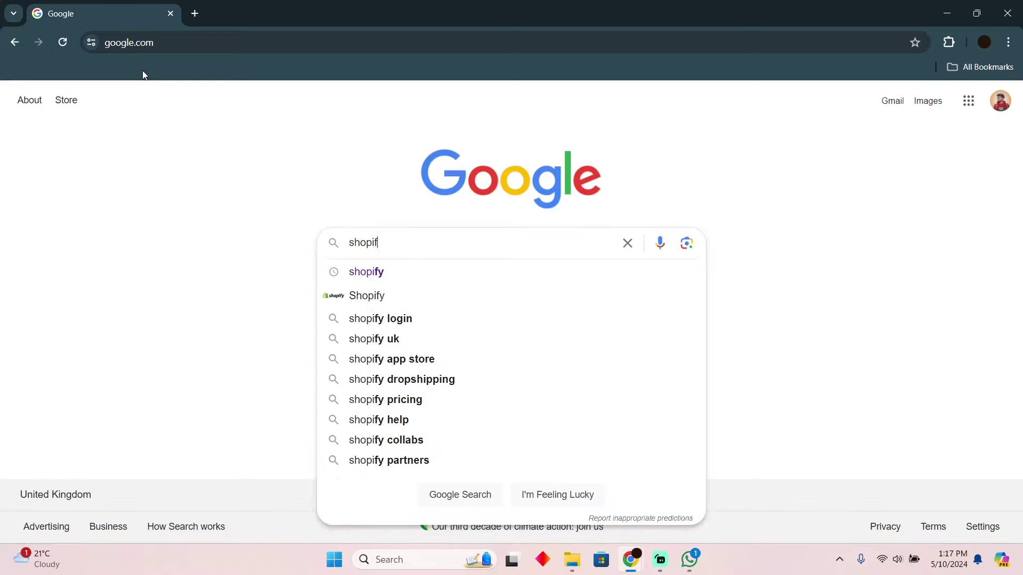
type("y")
- Search Google for 'shopify' and open the Shopify UK result
key("Return")
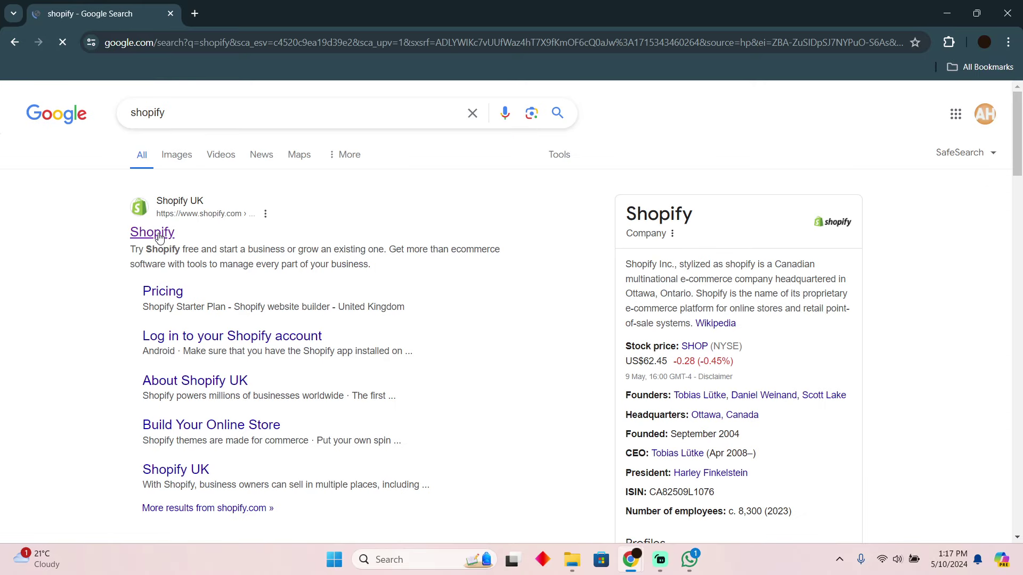
left_click(158, 235)
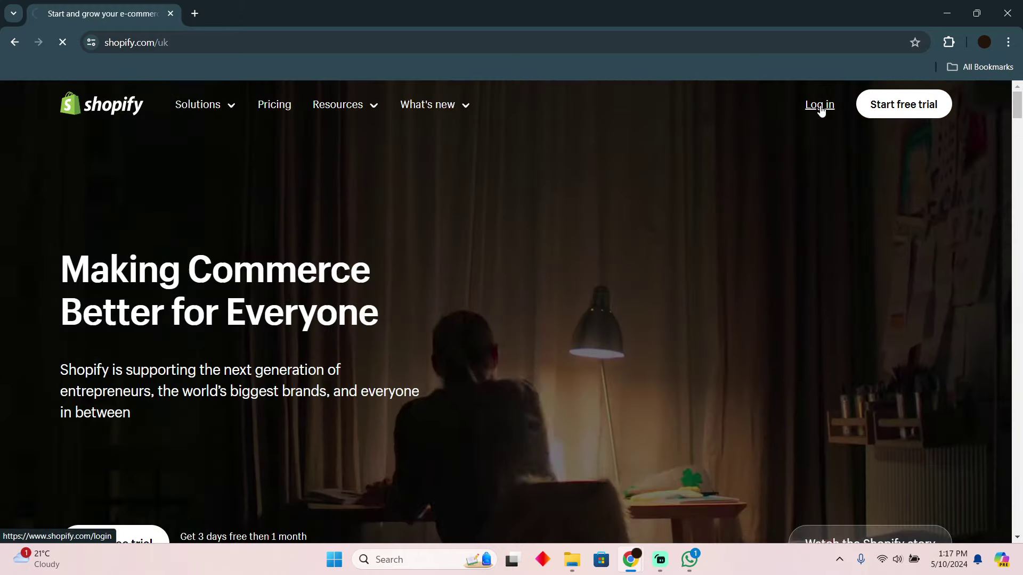
- Log in from the Shopify UK site to reach the My Store admin home
left_click(812, 106)
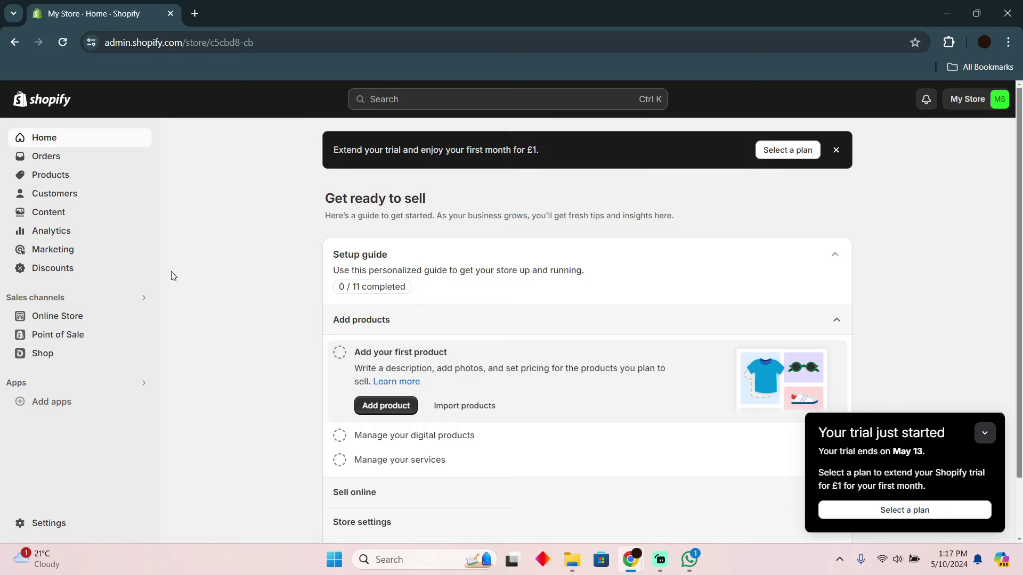
- Go to Online Store to view the themes page with Dawn as current theme
left_click(83, 316)
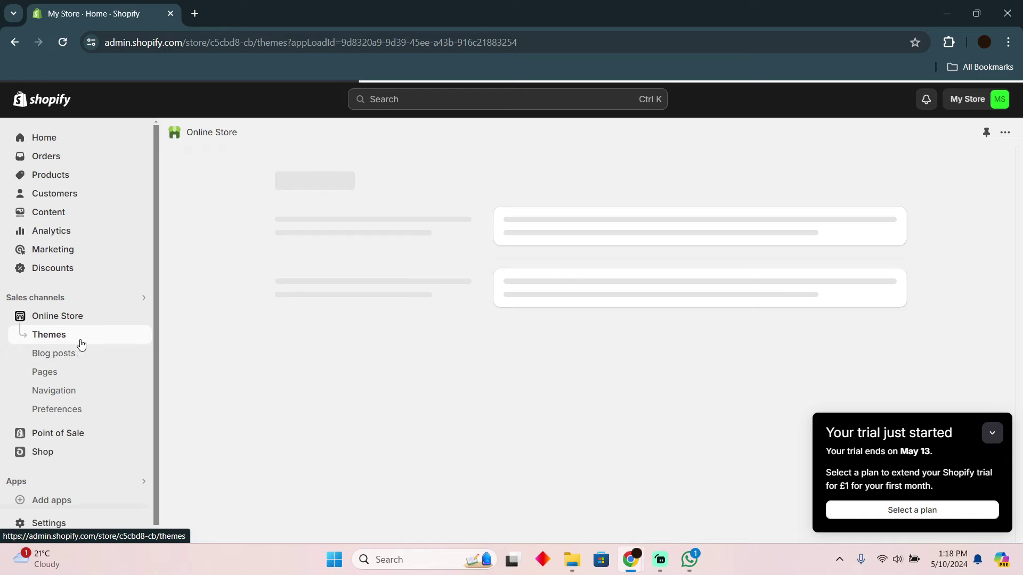
scroll(852, 318, "down", 3)
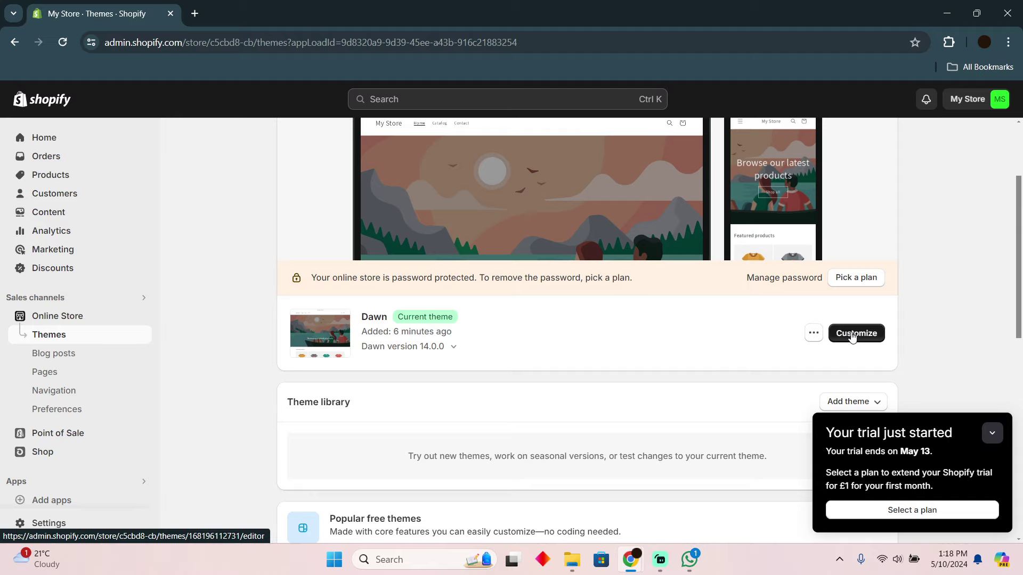
scroll(837, 335, "up", 2)
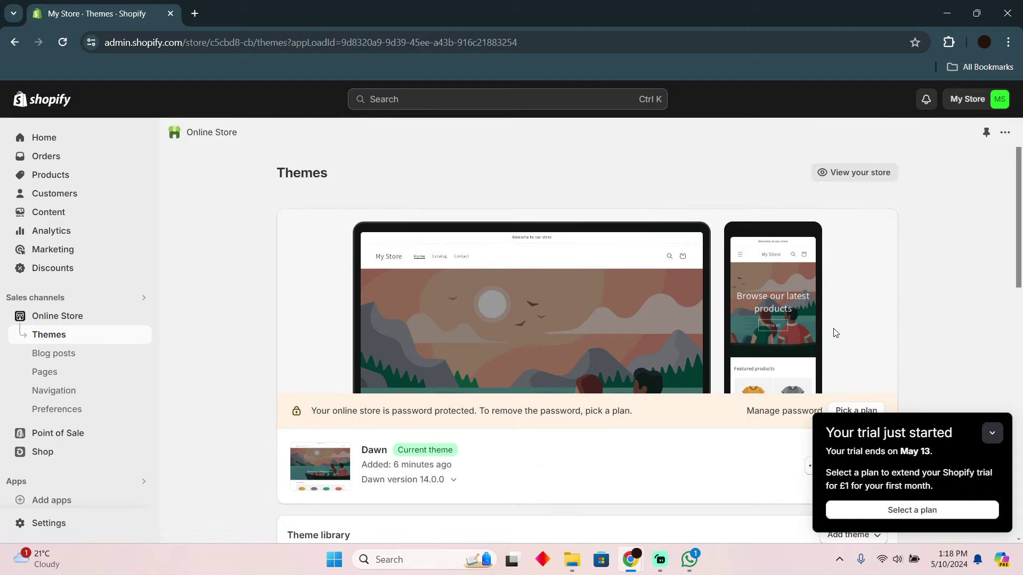
scroll(833, 334, "down", 3)
scroll(857, 232, "down", 1)
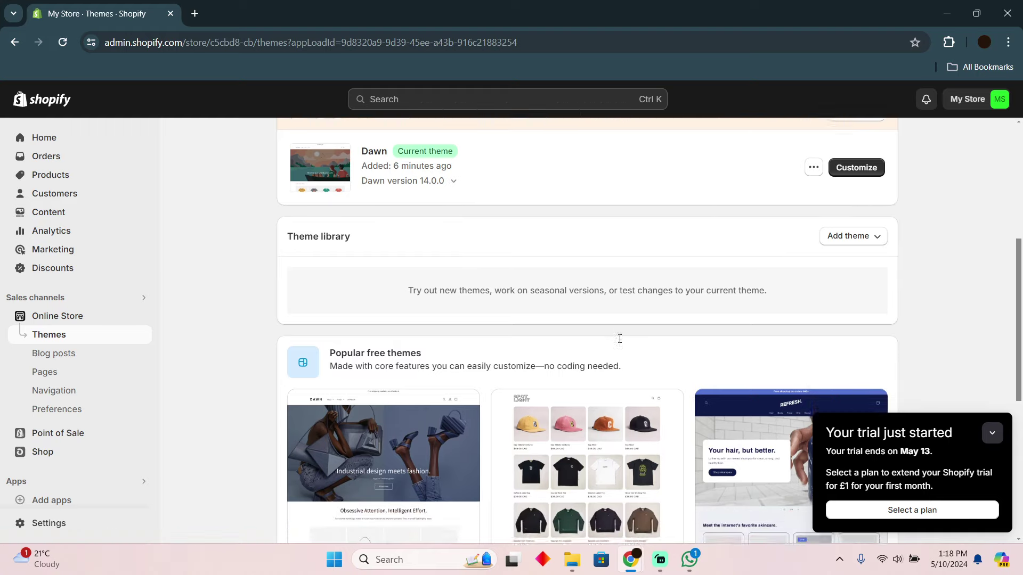
scroll(807, 237, "up", 1)
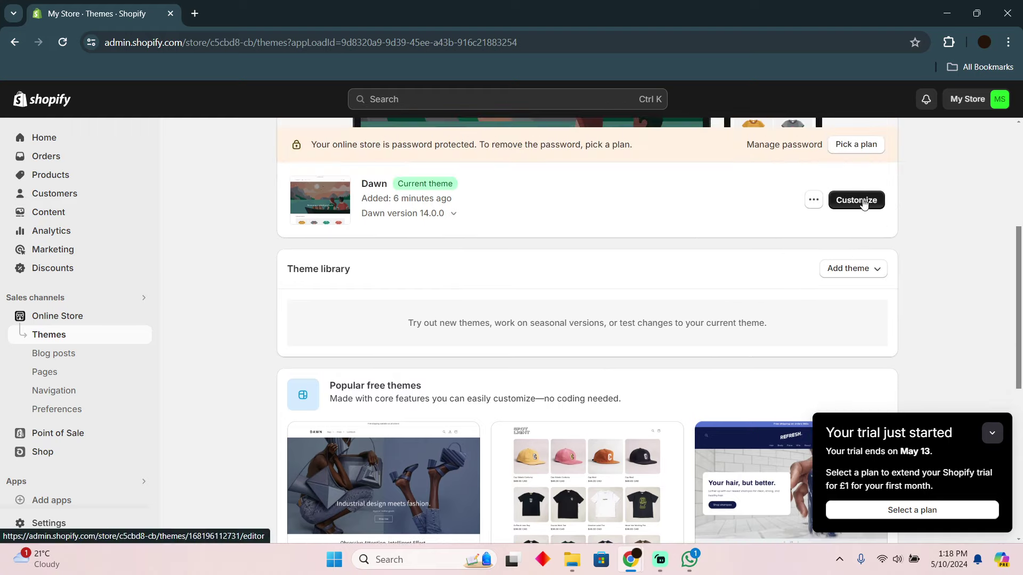
- Customize the Dawn theme and select its Featured collection section
left_click(862, 200)
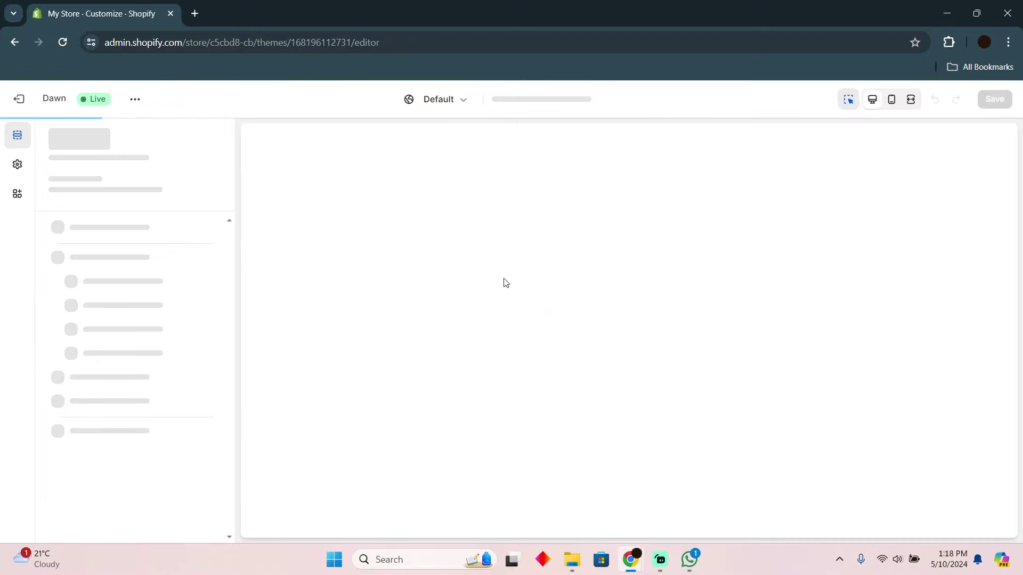
scroll(606, 248, "down", 2)
scroll(613, 252, "down", 2)
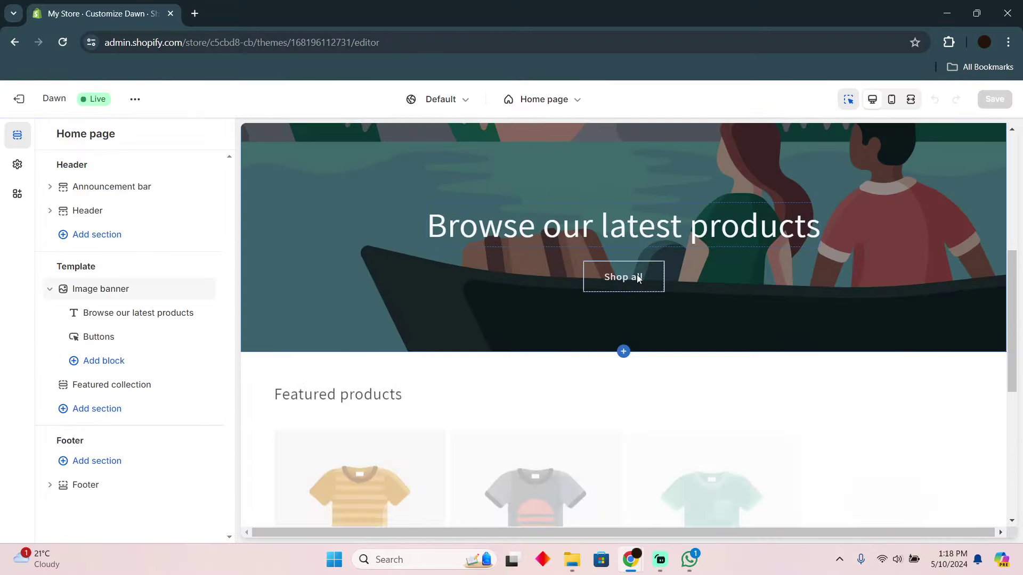
scroll(628, 270, "down", 2)
scroll(663, 280, "down", 1)
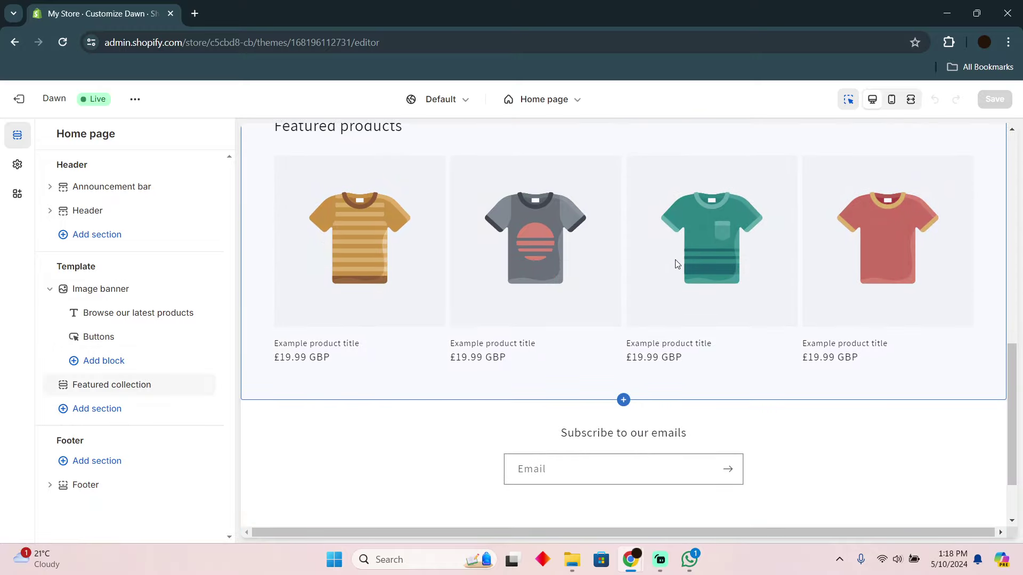
left_click(655, 259)
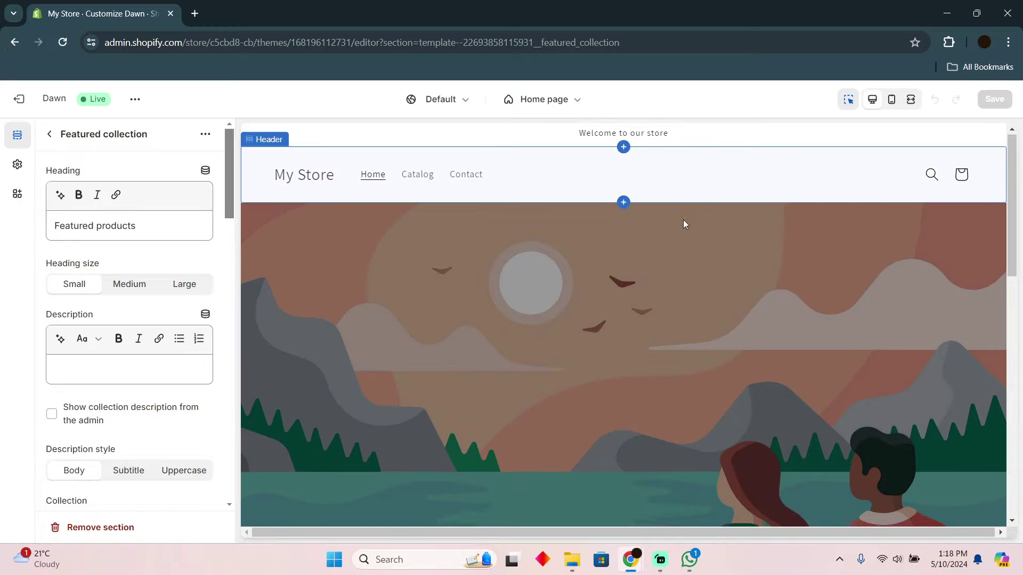
scroll(683, 218, "down", 4)
scroll(680, 219, "down", 3)
scroll(640, 220, "down", 3)
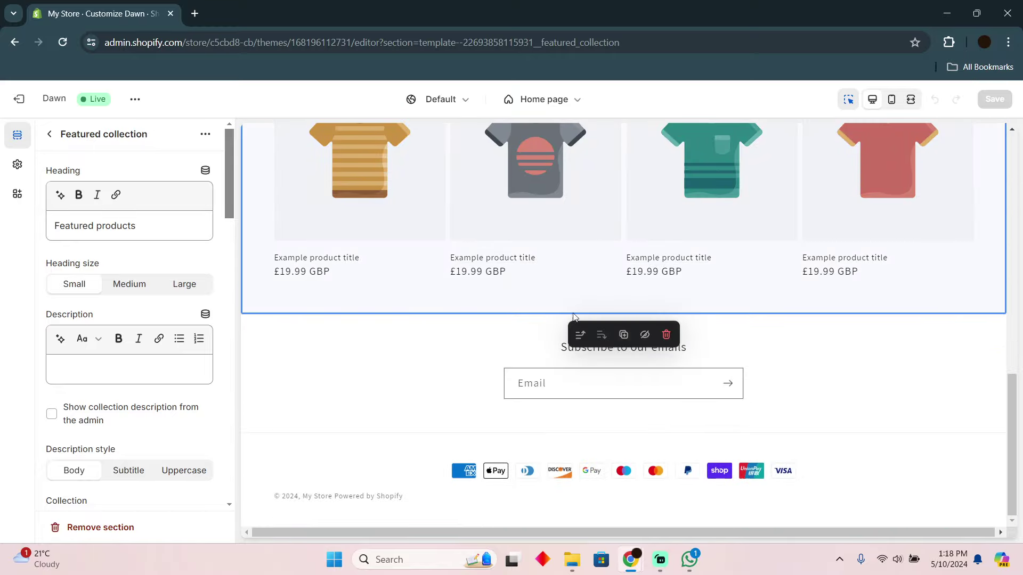